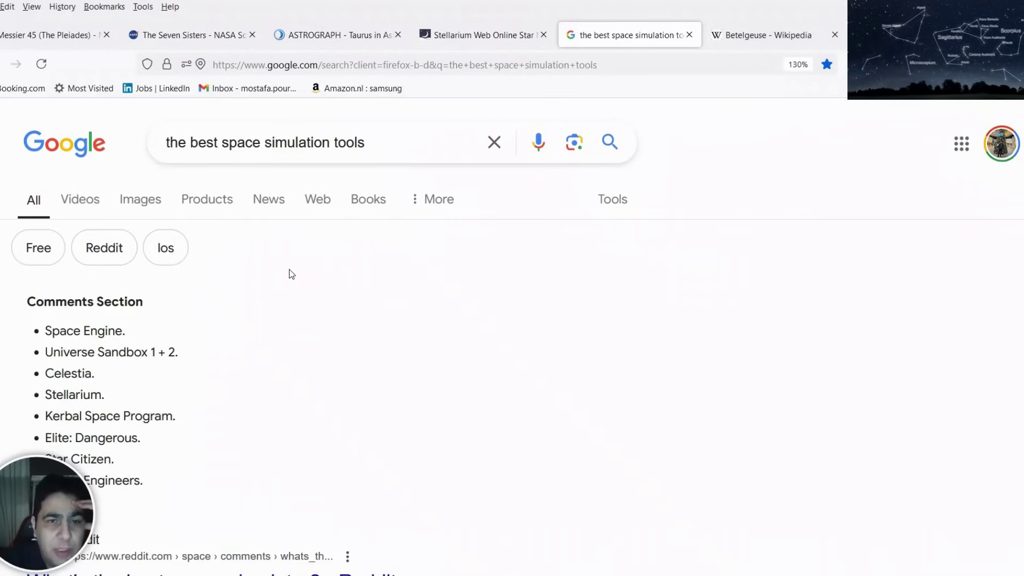
Step: Highlight the Space Engine and Universe Sandbox entries in the list of space simulators
drag(64, 331, 154, 364)
click(187, 351)
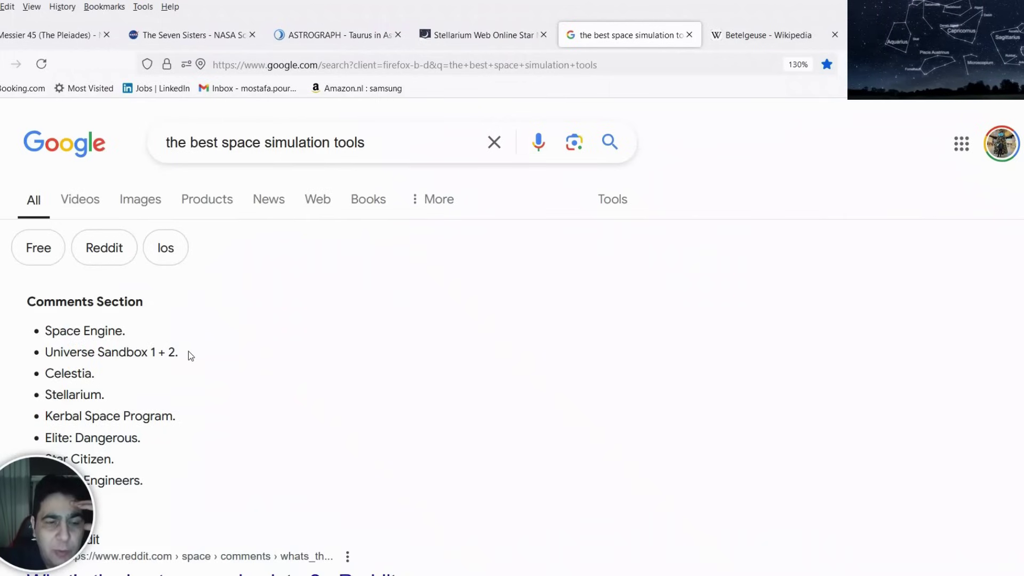
scroll(187, 350, down, 3)
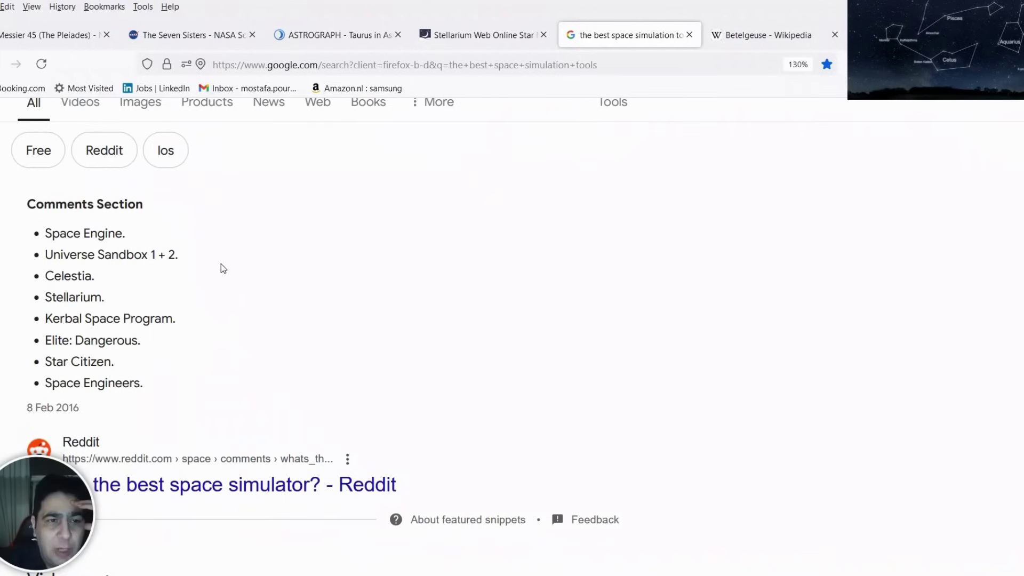
drag(74, 229, 155, 257)
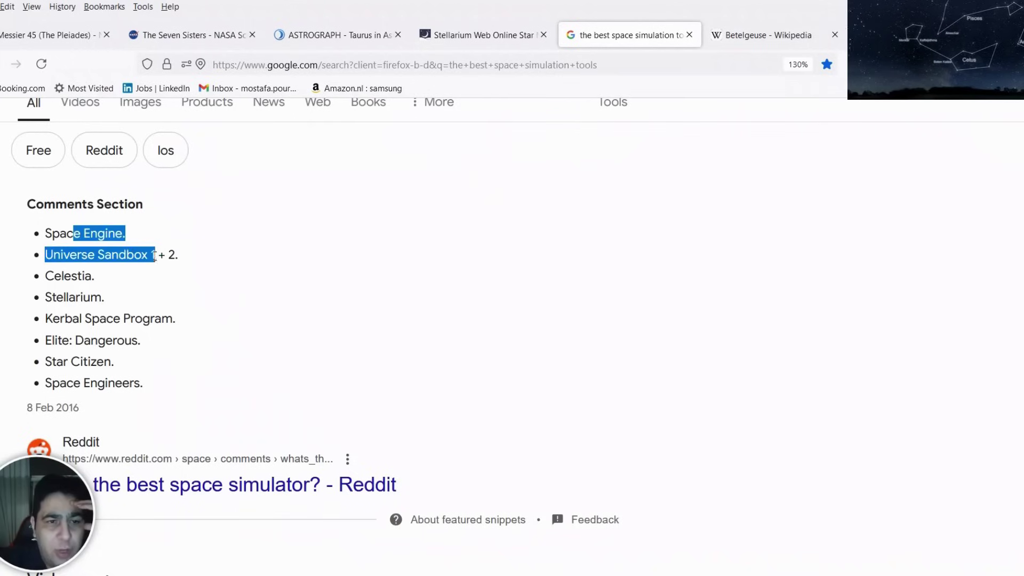
click(201, 273)
scroll(165, 269, down, 2)
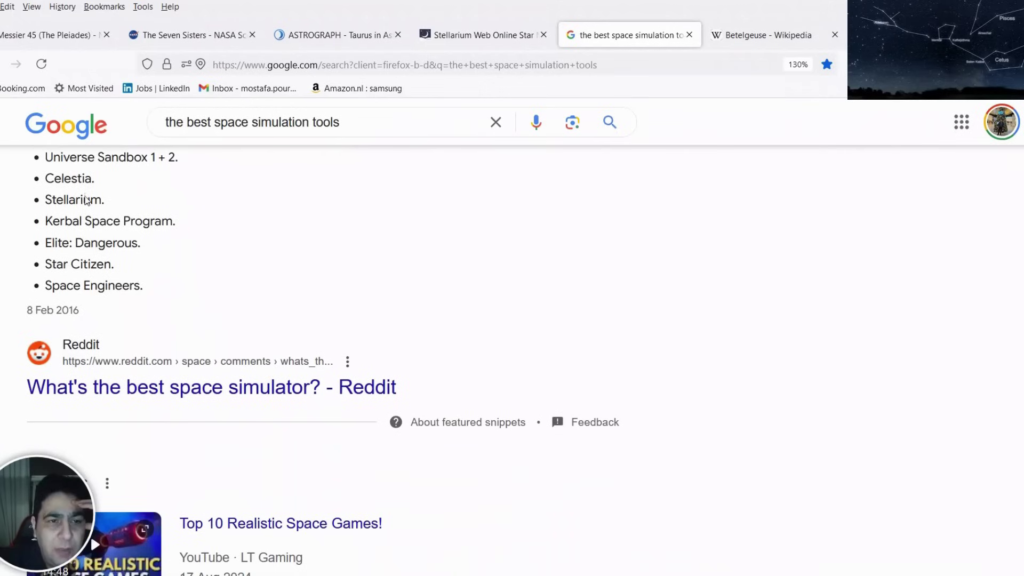
Step: Highlight the word Stellarium in the simulator list, then clear the selection
drag(62, 199, 105, 202)
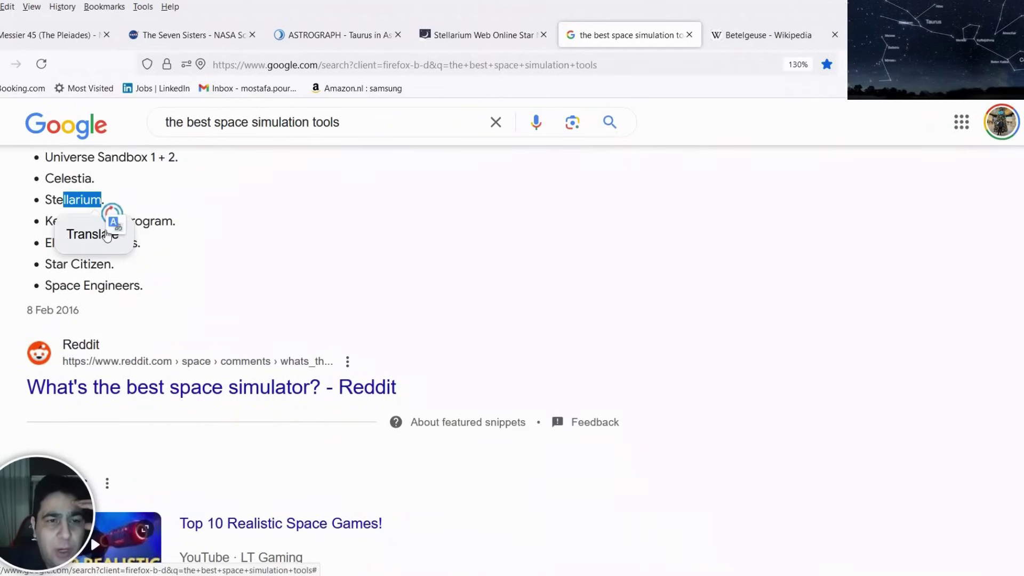
click(150, 221)
scroll(160, 229, up, 2)
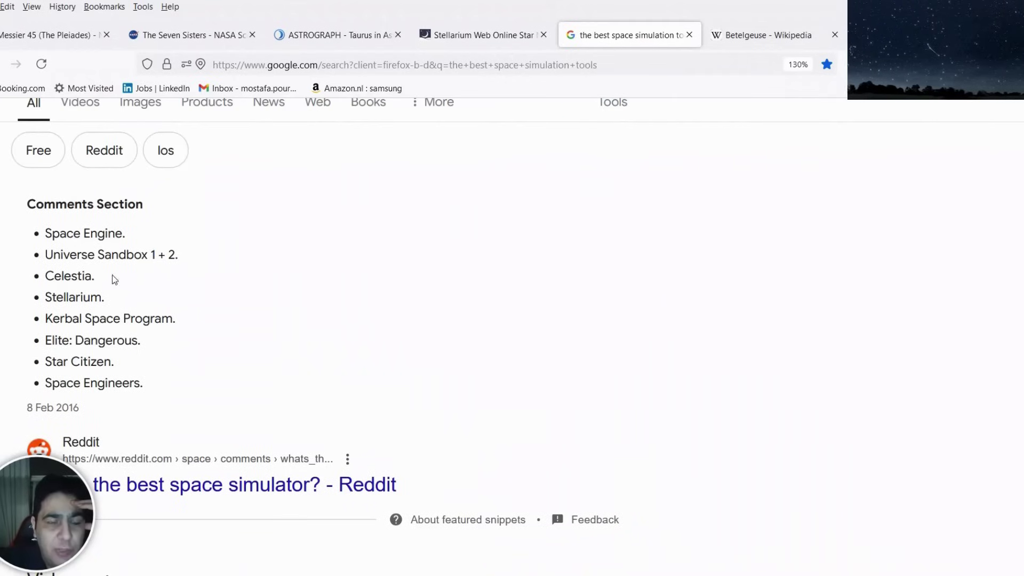
drag(53, 298, 101, 298)
click(114, 299)
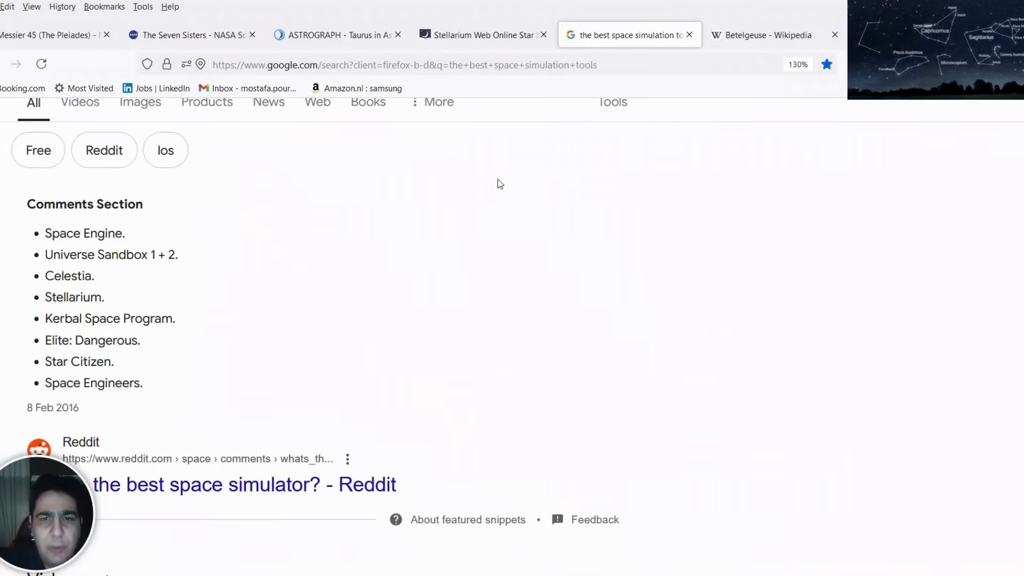
Step: In Stellarium Web, close the Kochab panel and review the Netherlands observing location
click(498, 46)
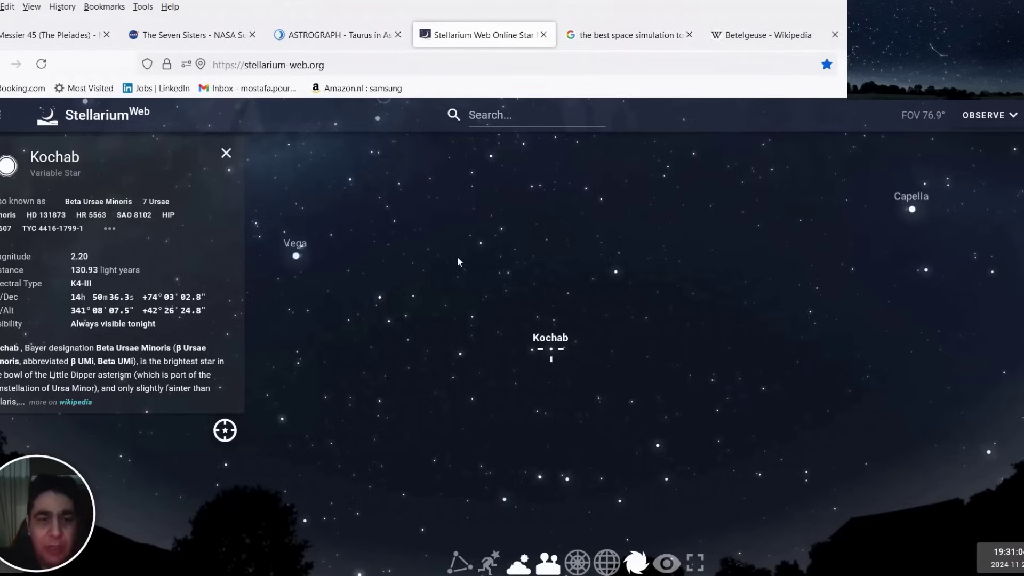
click(226, 153)
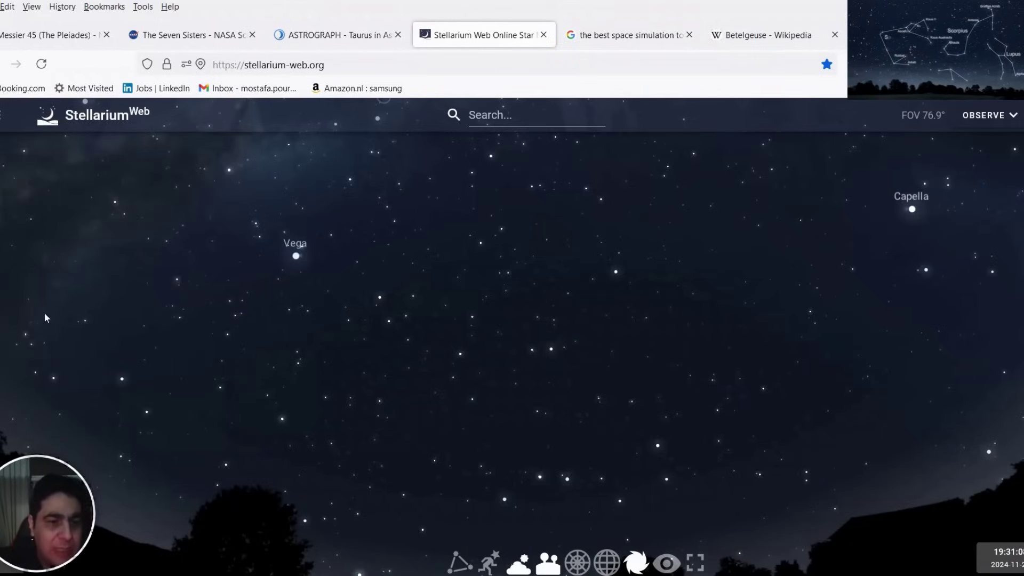
click(13, 566)
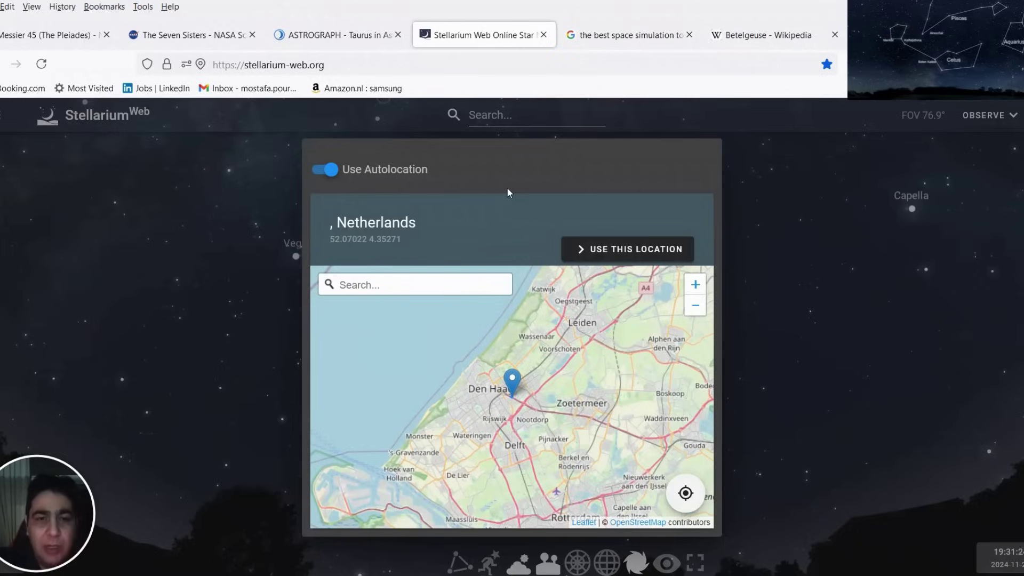
click(753, 277)
drag(462, 267, 440, 207)
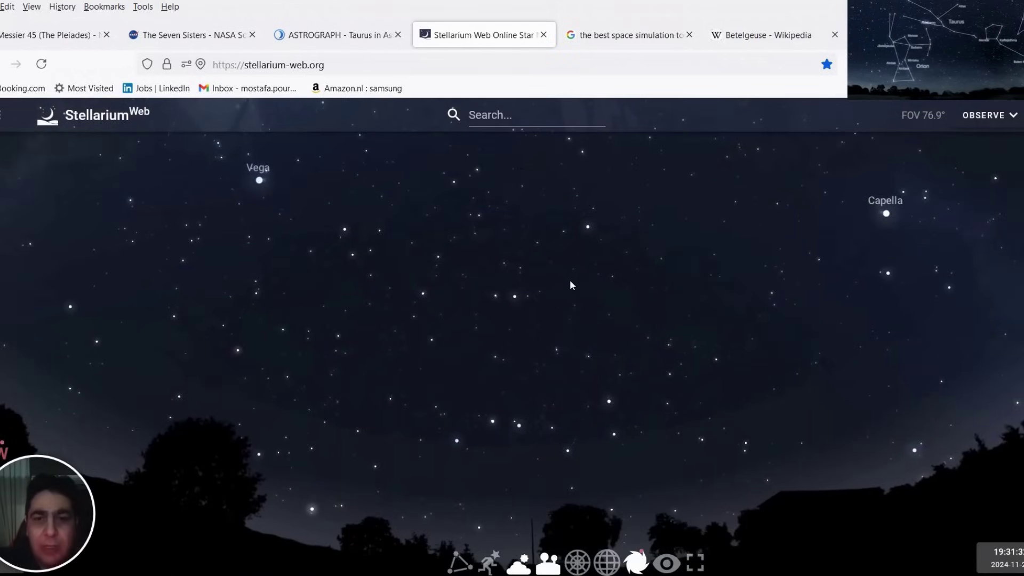
Step: Pan the sky north past Jupiter and select Polaris, showing magnitude 2.09 and 432.57 light years
drag(590, 322, 598, 252)
drag(639, 281, 545, 299)
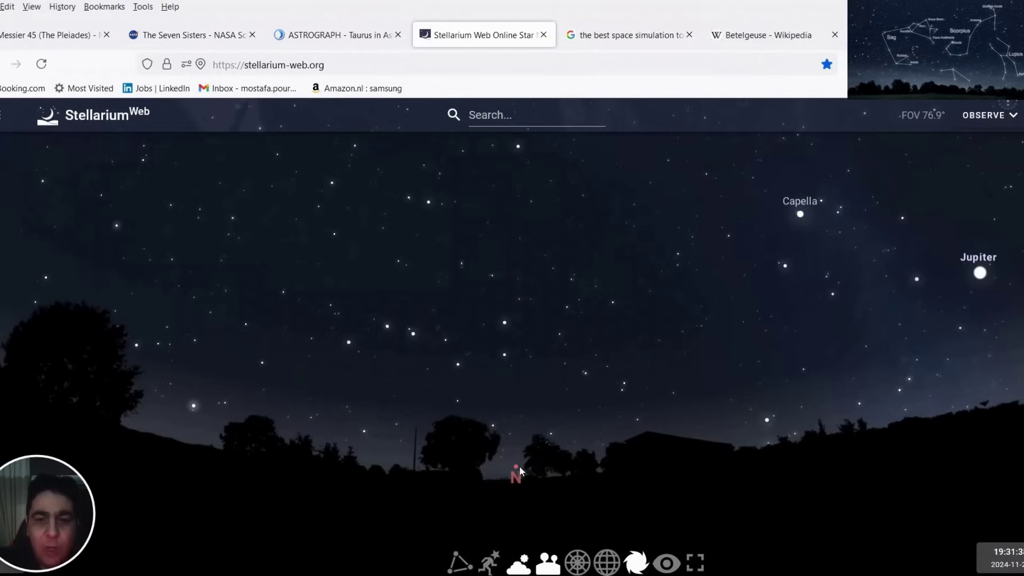
drag(542, 385, 536, 404)
drag(533, 264, 487, 372)
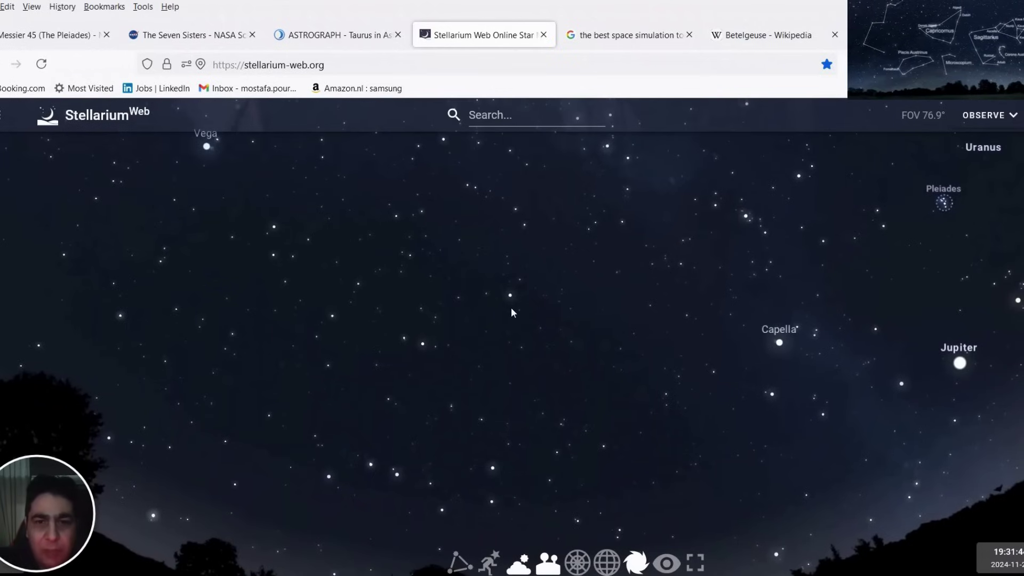
scroll(511, 307, up, 5)
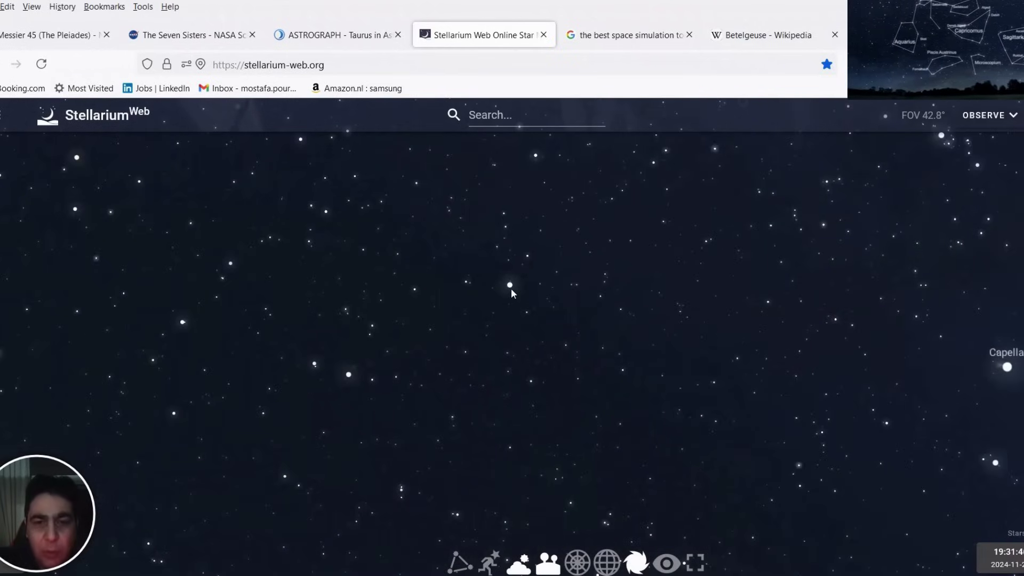
scroll(511, 299, down, 5)
scroll(515, 386, down, 3)
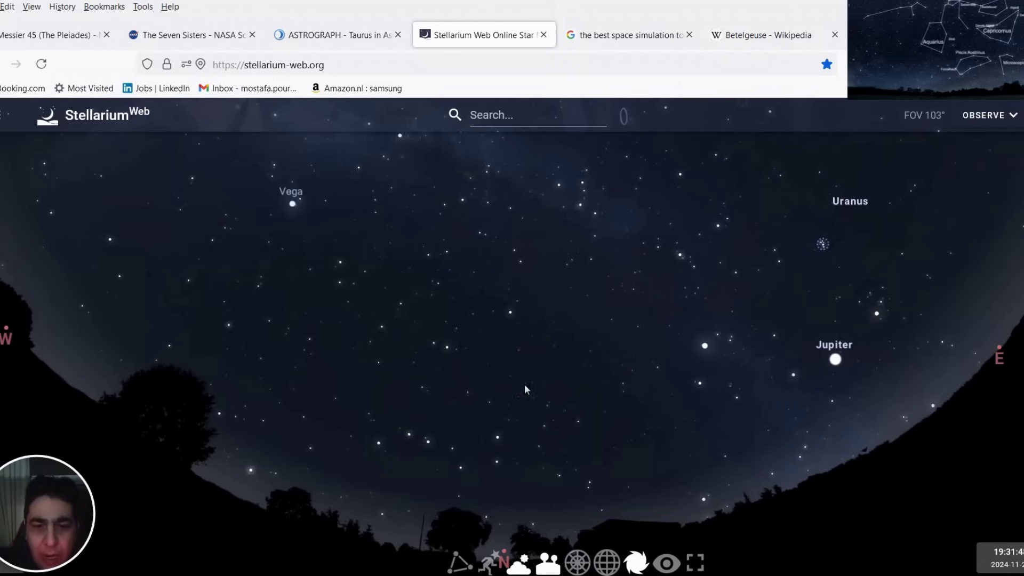
click(510, 314)
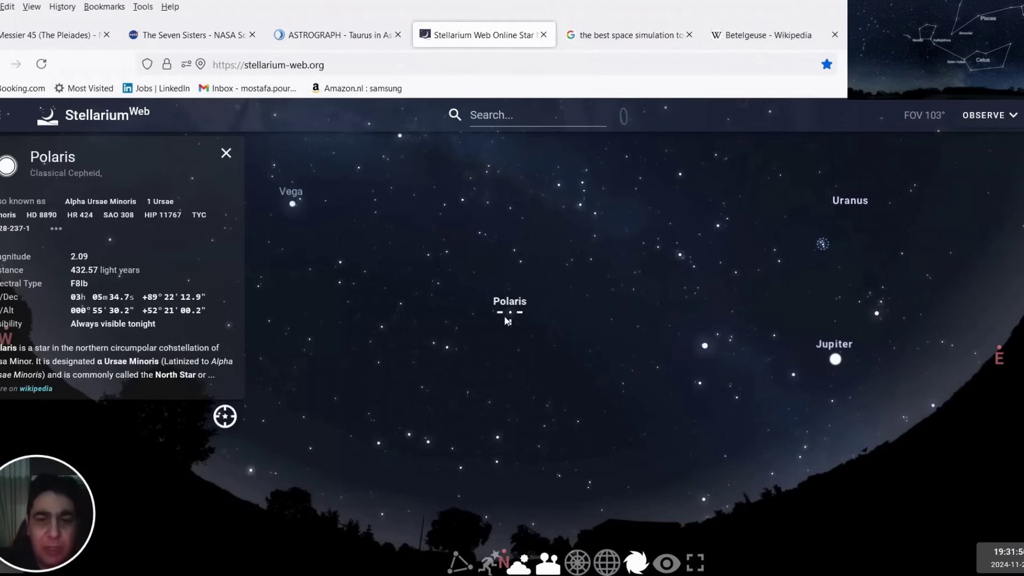
Step: Zoom in on Polaris to a 13.3° field of view and highlight 432 in its Distance row
scroll(510, 320, down, 3)
scroll(525, 322, down, 3)
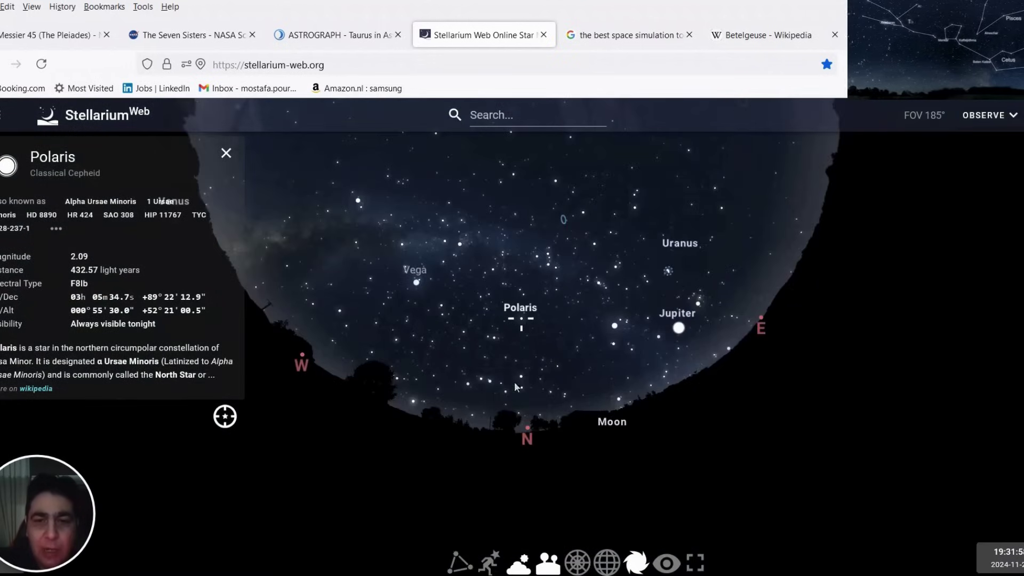
drag(545, 407, 526, 421)
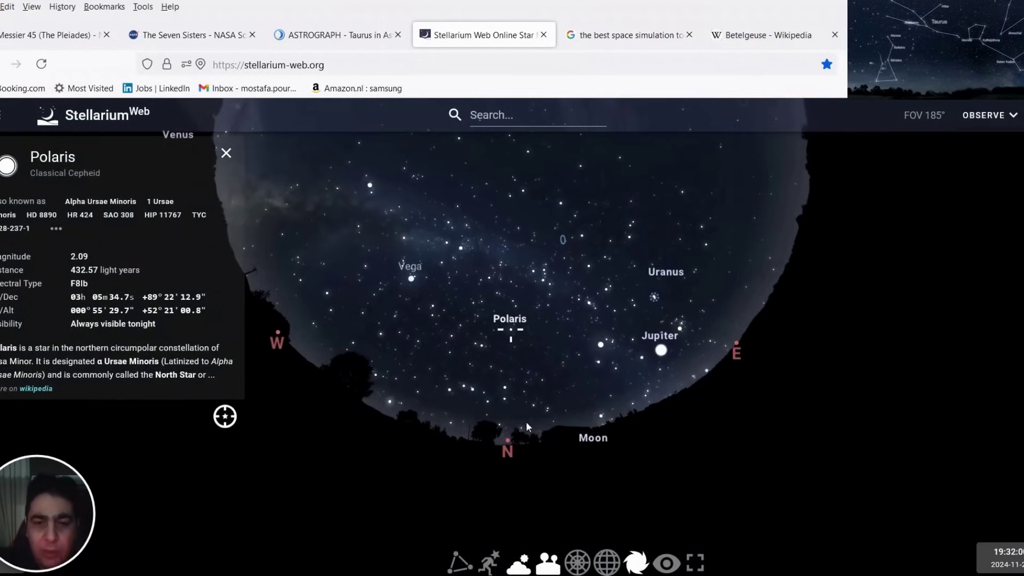
scroll(510, 332, up, 5)
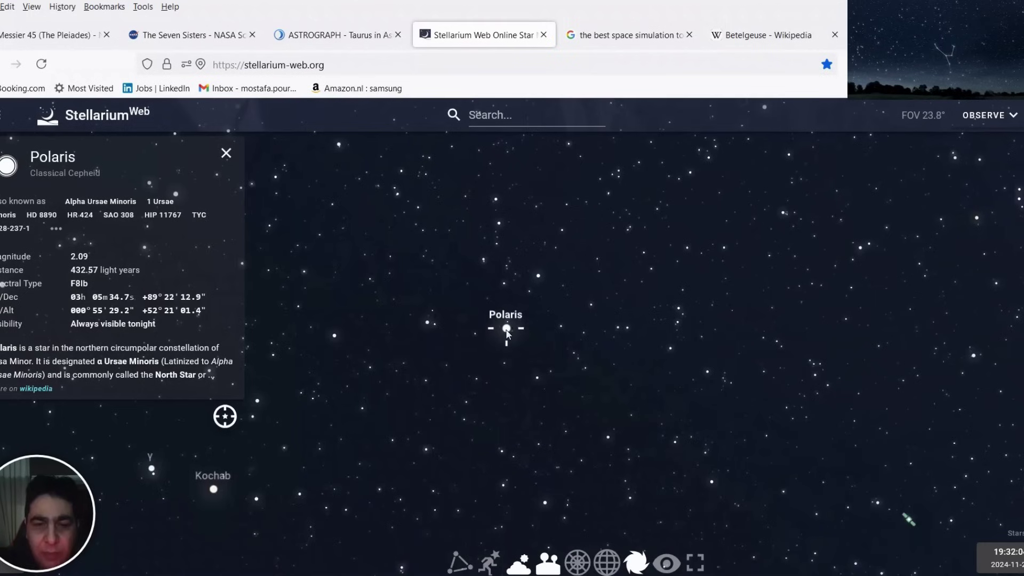
scroll(507, 328, up, 4)
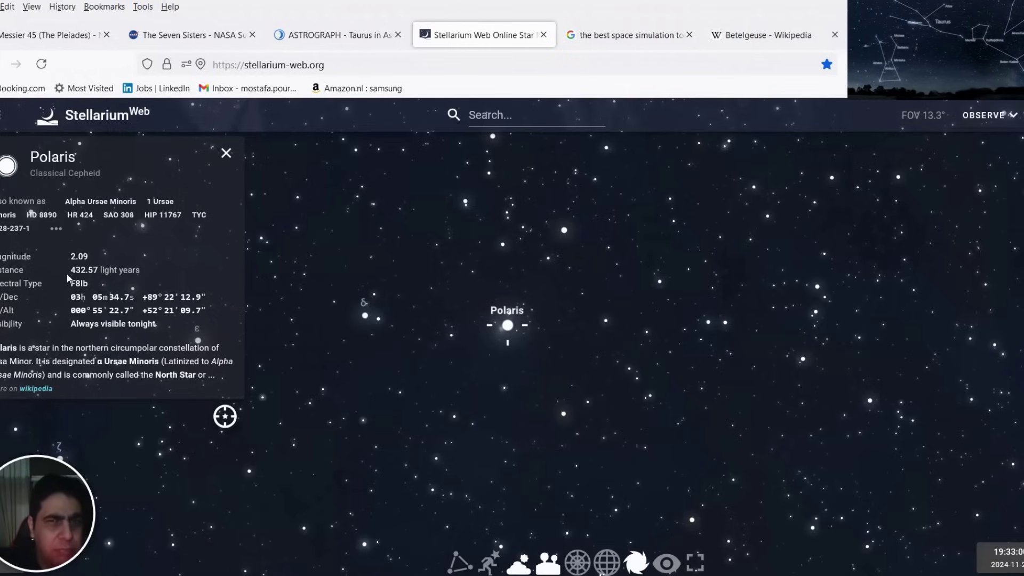
drag(86, 271, 71, 271)
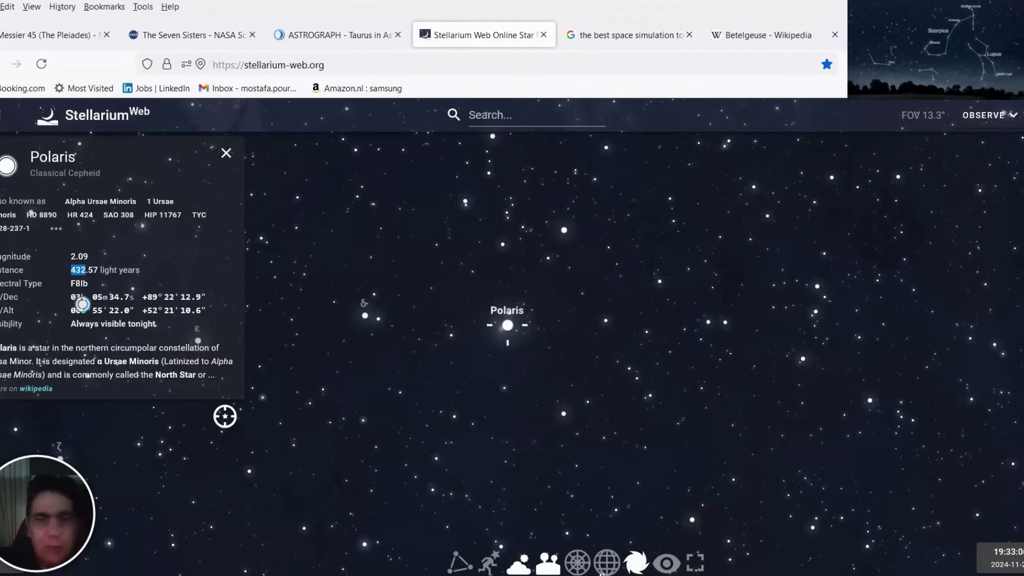
Step: In a new tab, run a search that comes out as garbled Arabic-layout text, and translate it
key(ctrl+t)
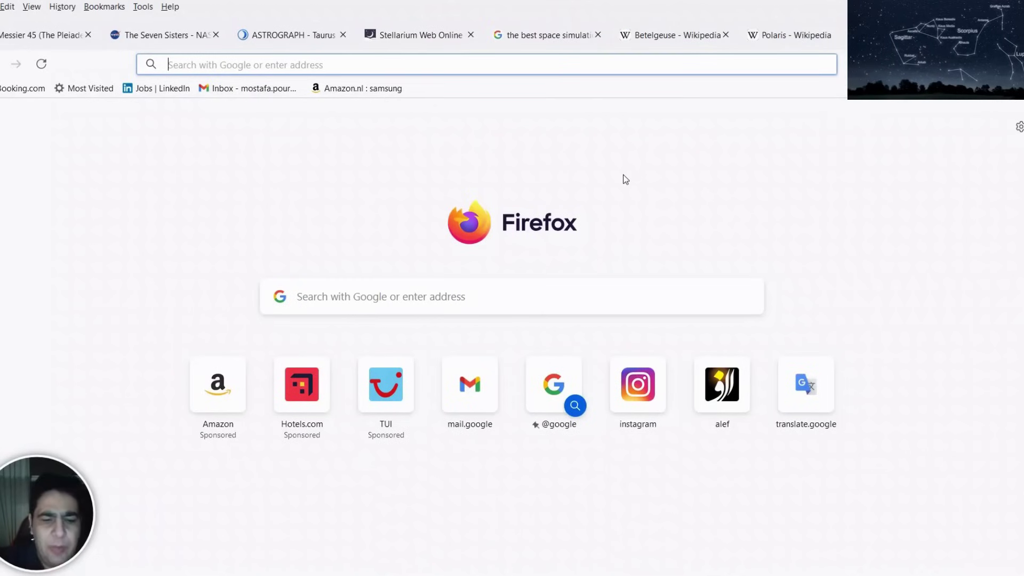
text(حخمشقهس)
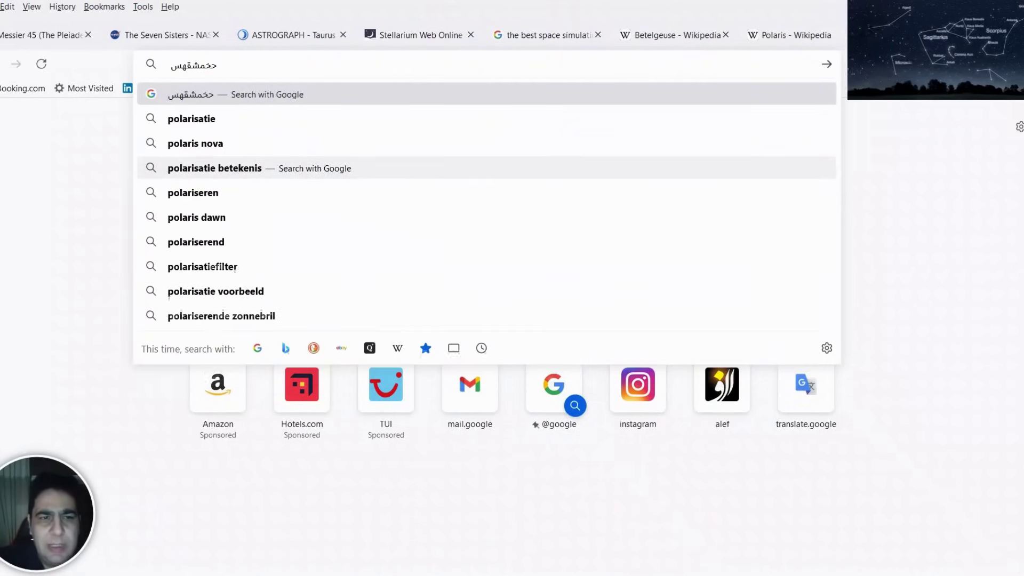
text( یهسفشد)
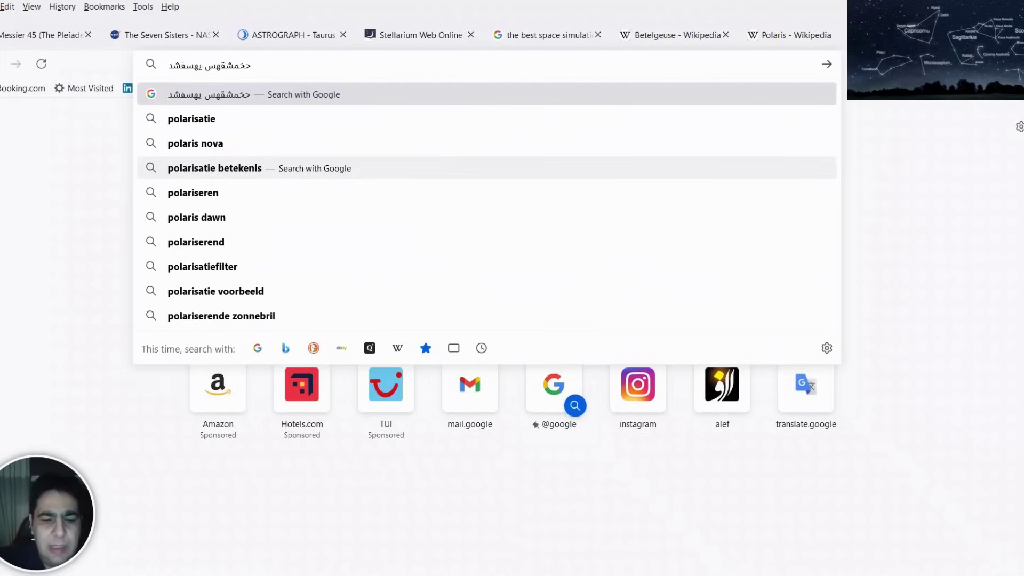
text(زث فخ ثشقفا)
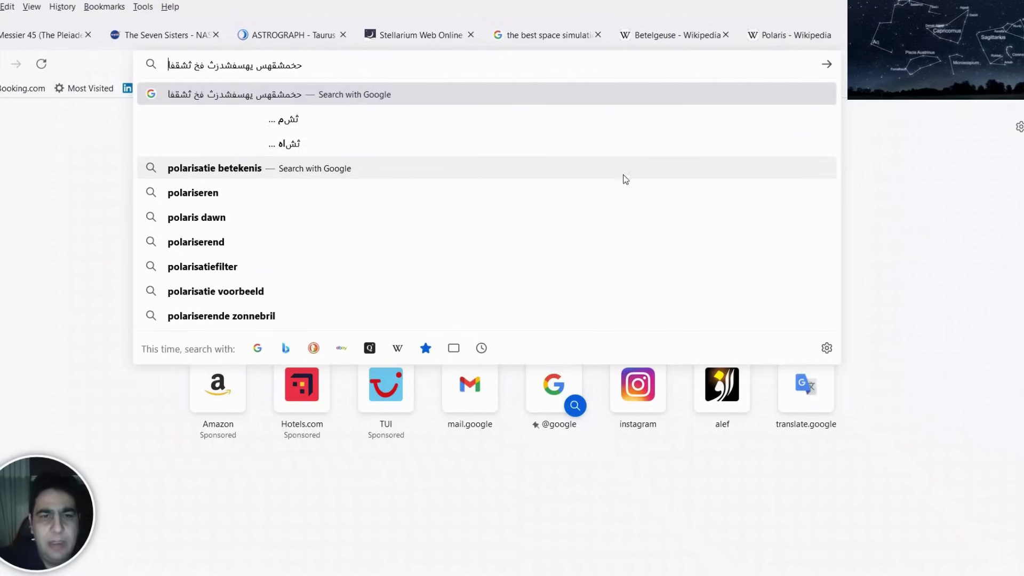
key(Return)
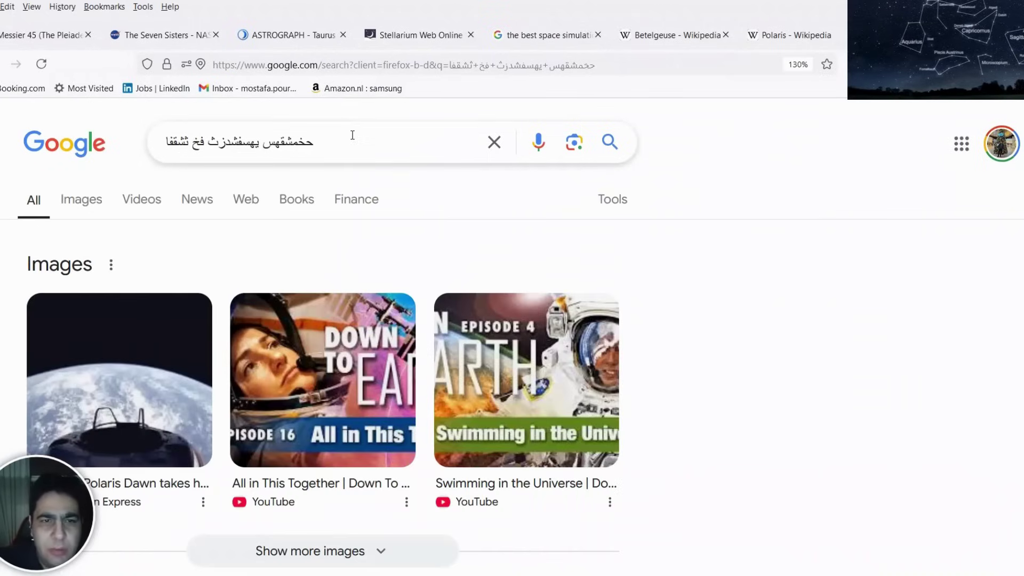
drag(350, 134, 78, 130)
click(70, 111)
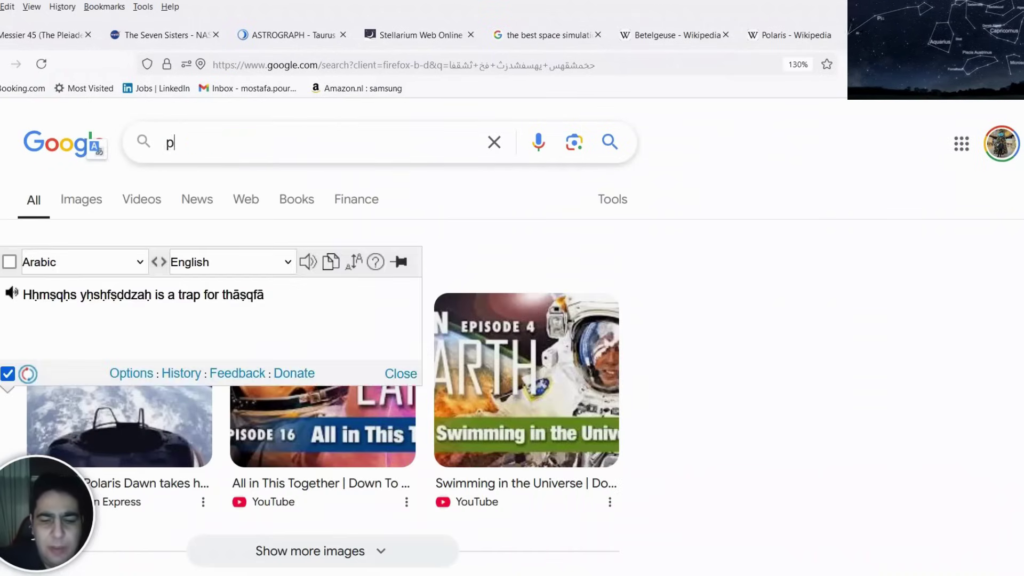
Step: Search Google for 'polaris distance to earth' and highlight the 433 light-years result
text(polaris )
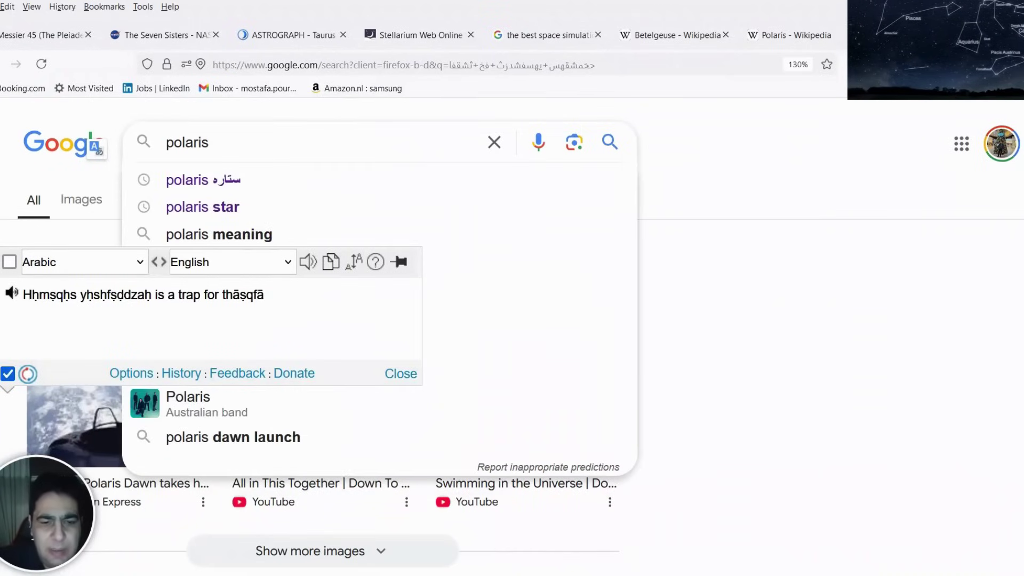
text(distance to earth)
key(Return)
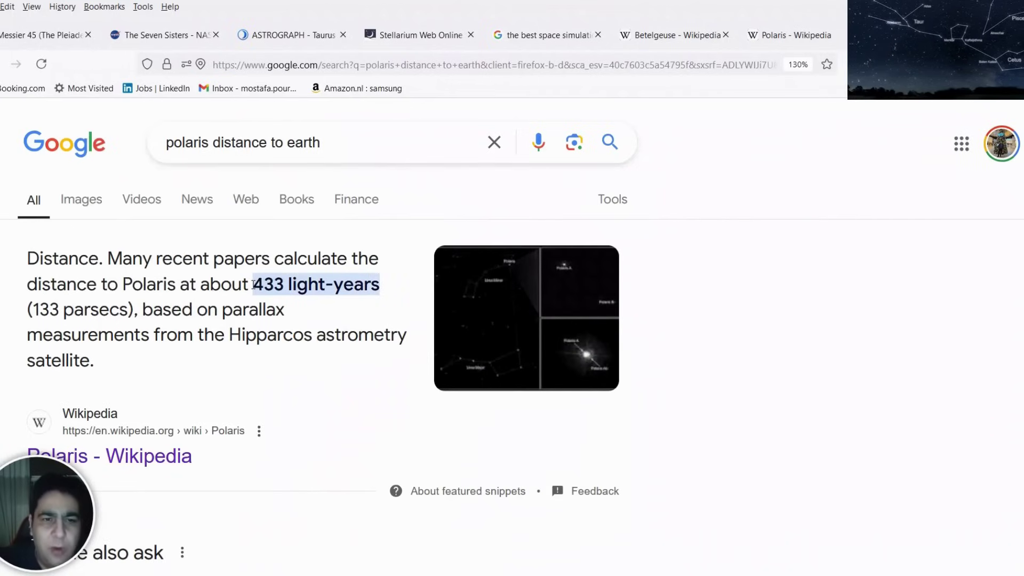
drag(256, 283, 282, 284)
click(293, 286)
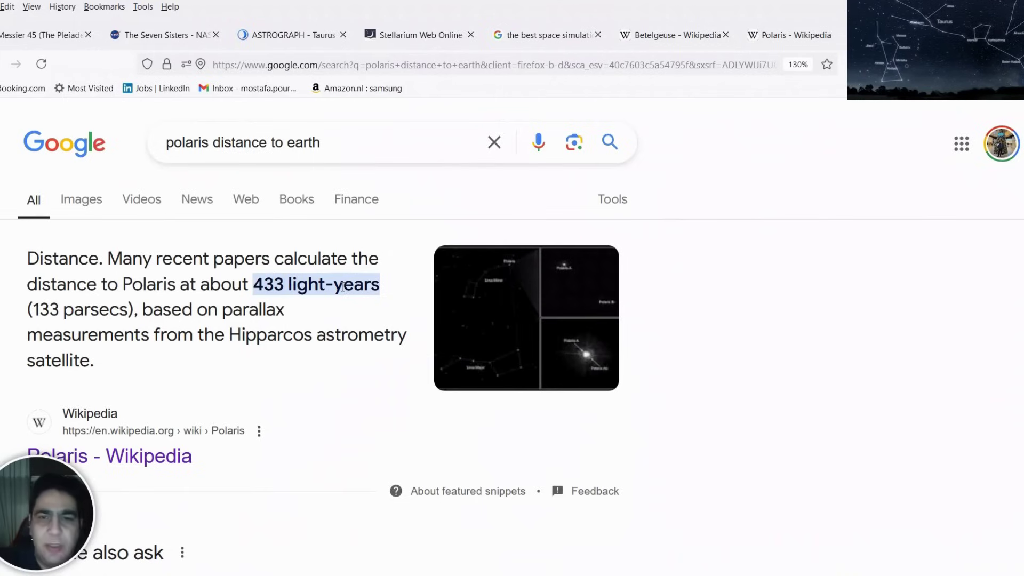
click(411, 35)
Step: Highlight Polaris's 432.57 light-year distance value in its info panel to compare
click(77, 281)
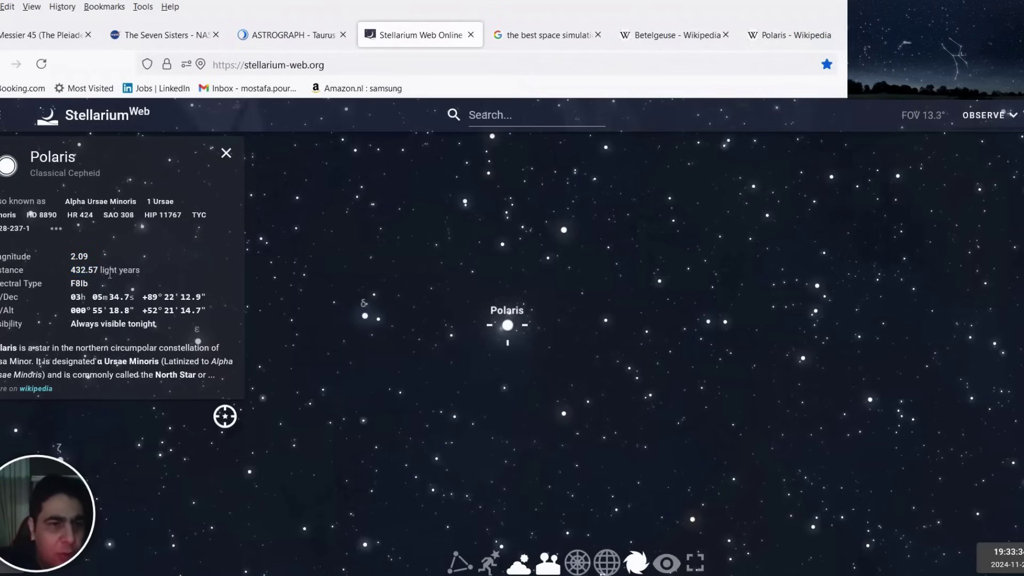
double_click(86, 270)
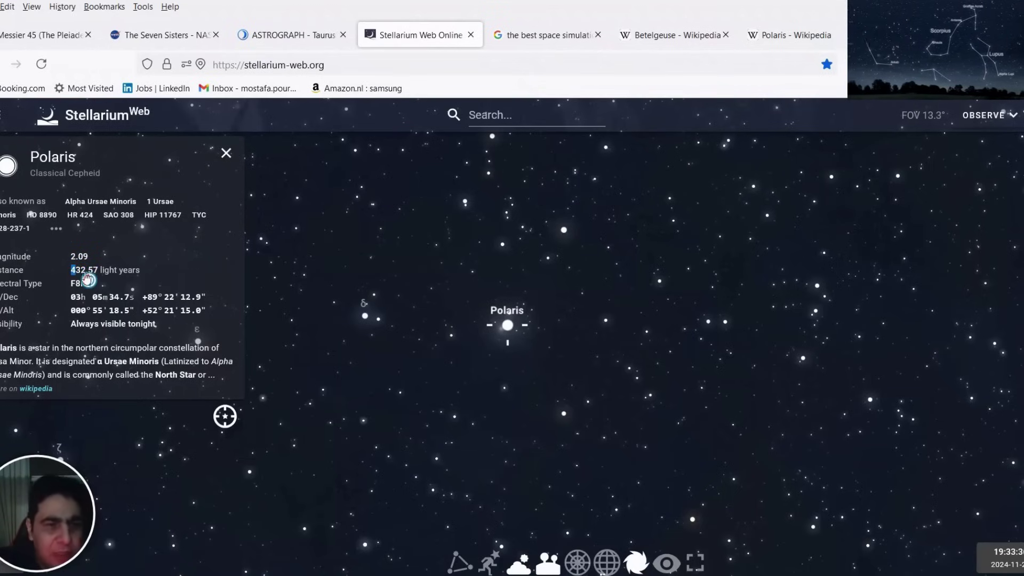
click(128, 274)
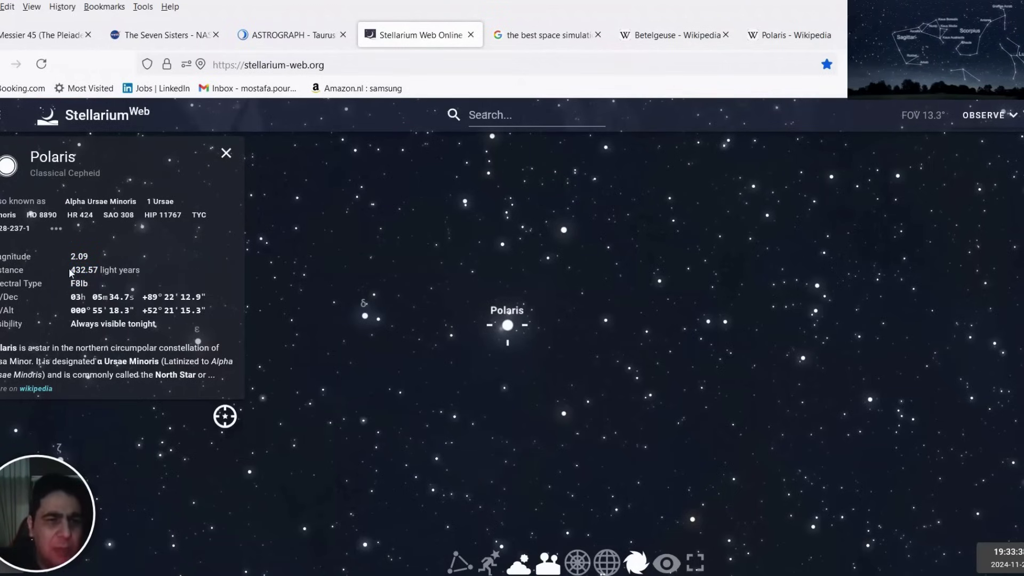